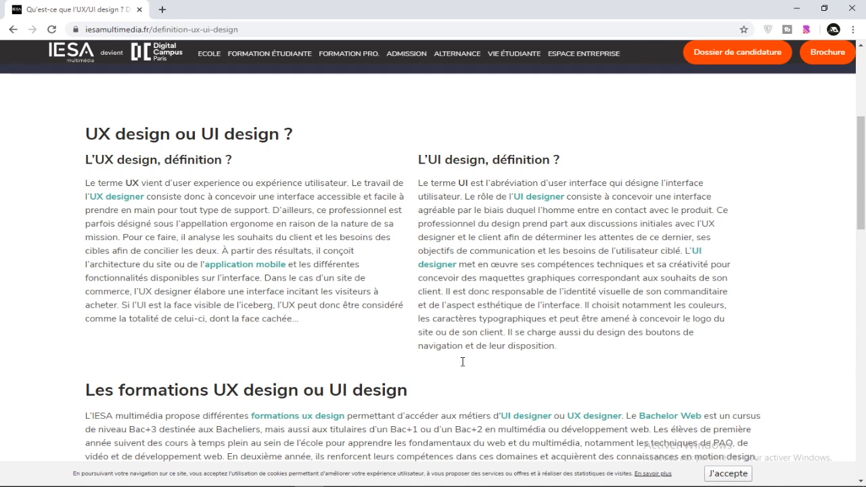
Compare the original Oxbion login screen in the Photos image unknown.png with the redesigned mockup in Inkscape
left_click(396, 445)
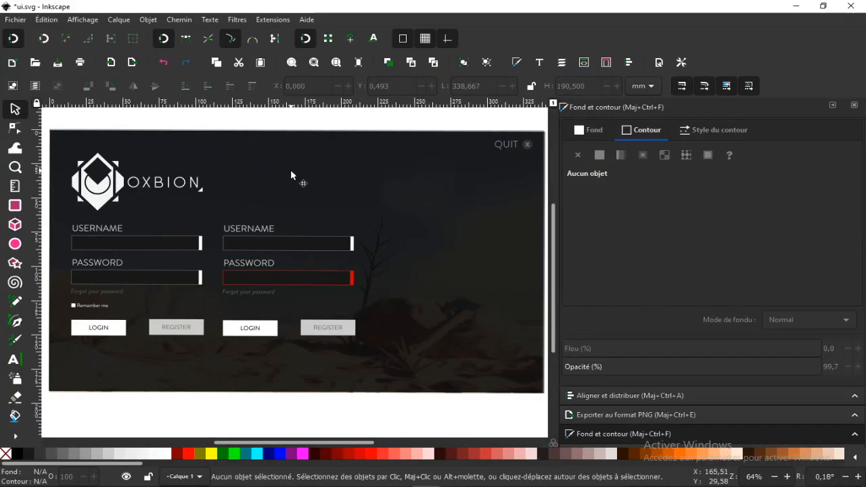
left_click_drag(321, 184, 320, 170)
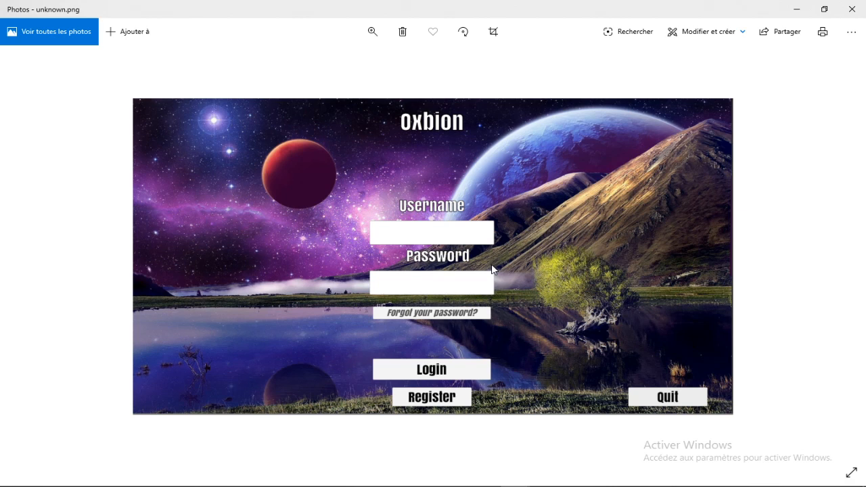
left_click(796, 8)
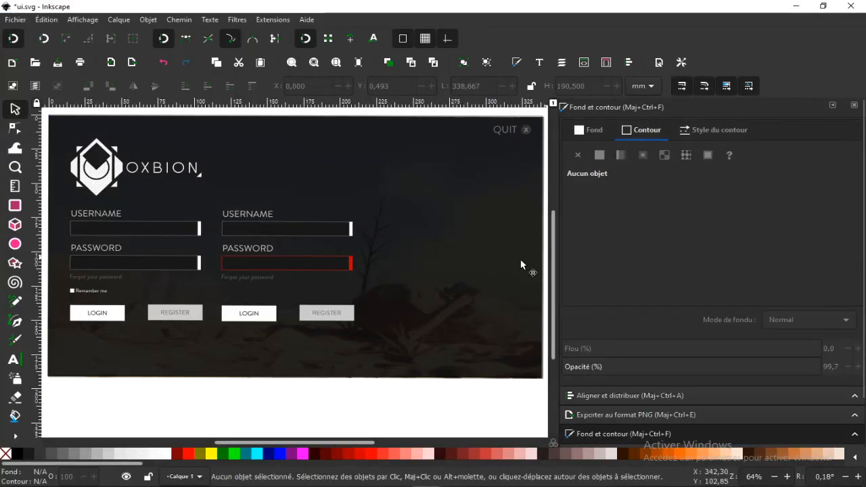
left_click_drag(431, 211, 426, 225)
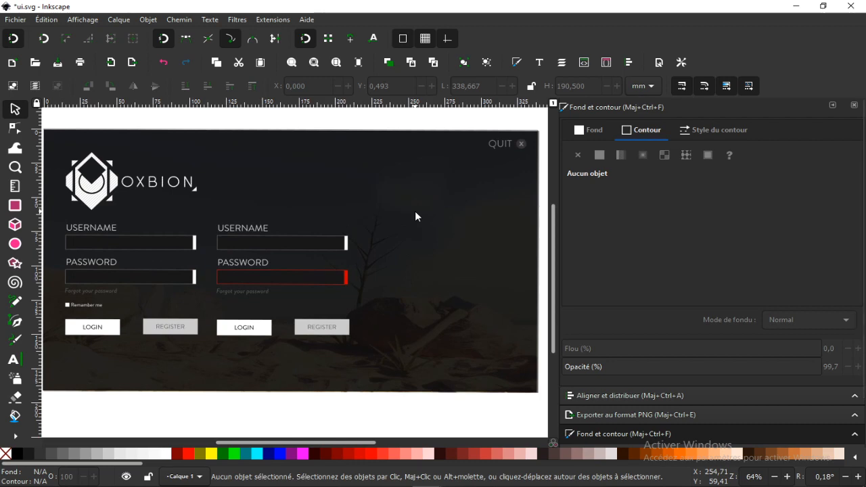
left_click(513, 485)
left_click(549, 452)
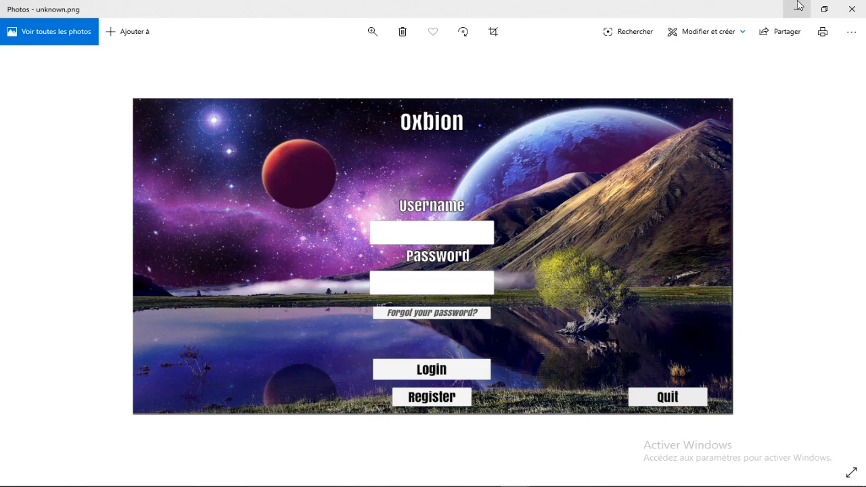
left_click(796, 8)
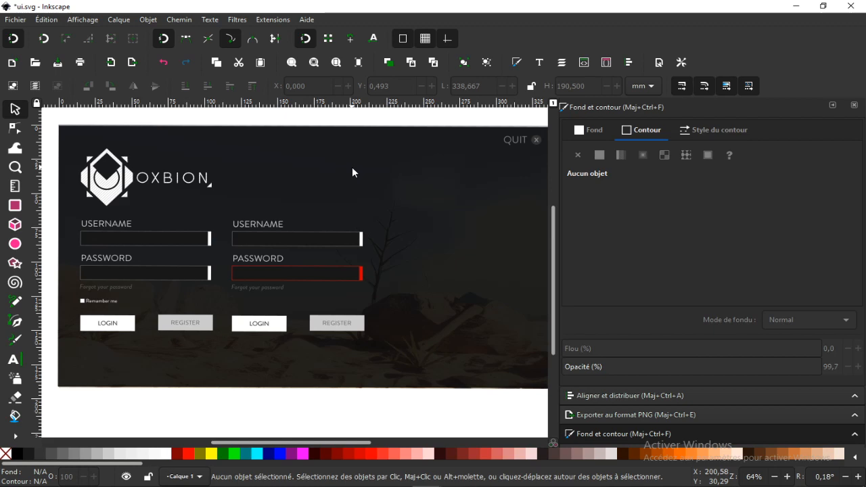
left_click_drag(357, 208, 342, 210)
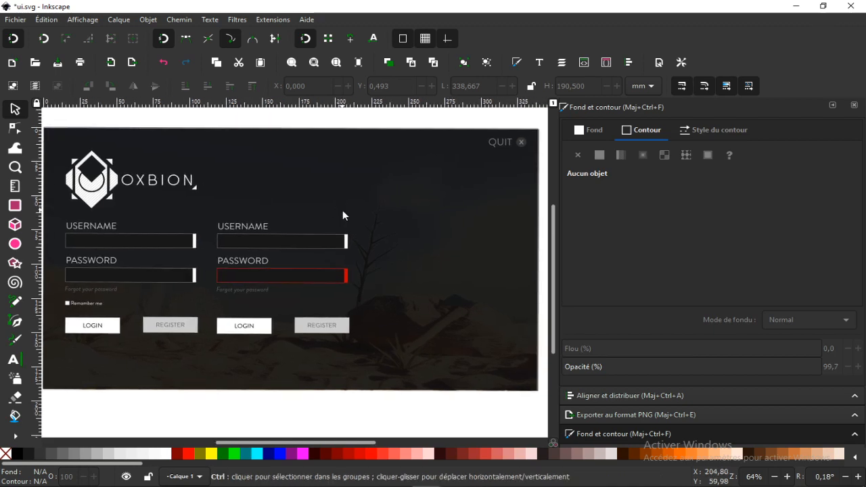
Examine the two login form variants, including their input fields, password links, remember-me checkbox and the Login and Register buttons
scroll(342, 210, "down", 1)
scroll(328, 198, "up", 1)
scroll(333, 187, "up", 1)
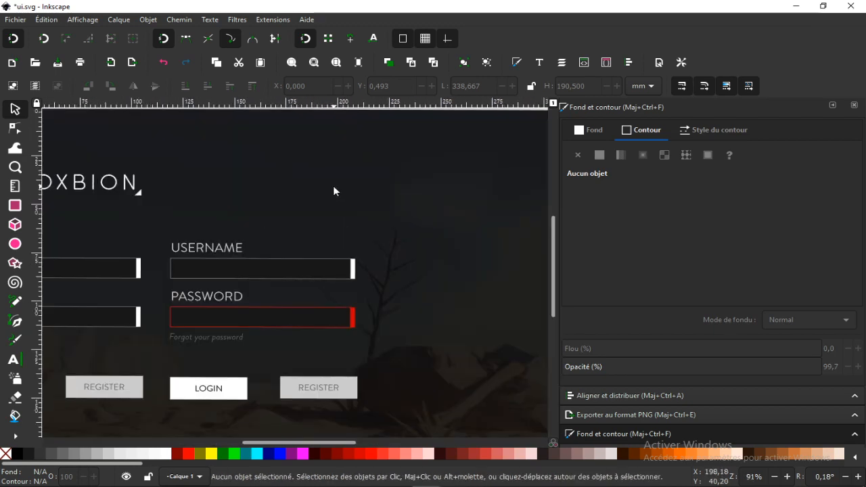
scroll(327, 180, "down", 1)
scroll(313, 174, "down", 1)
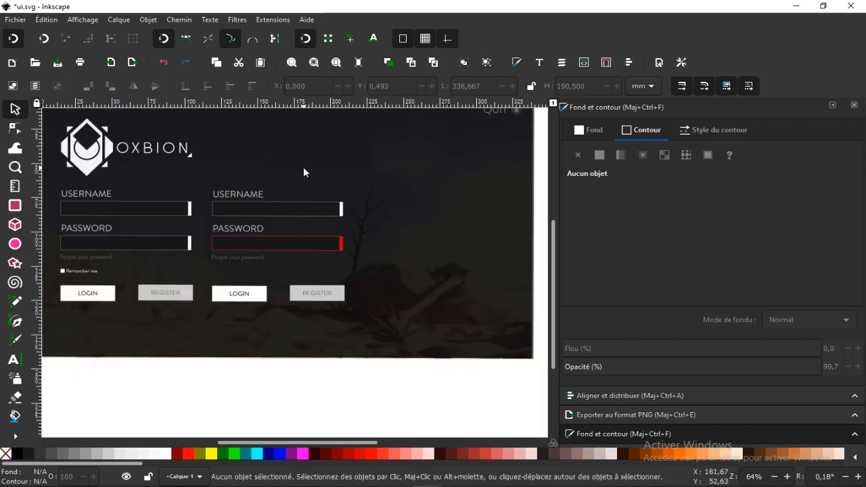
left_click_drag(304, 169, 336, 180)
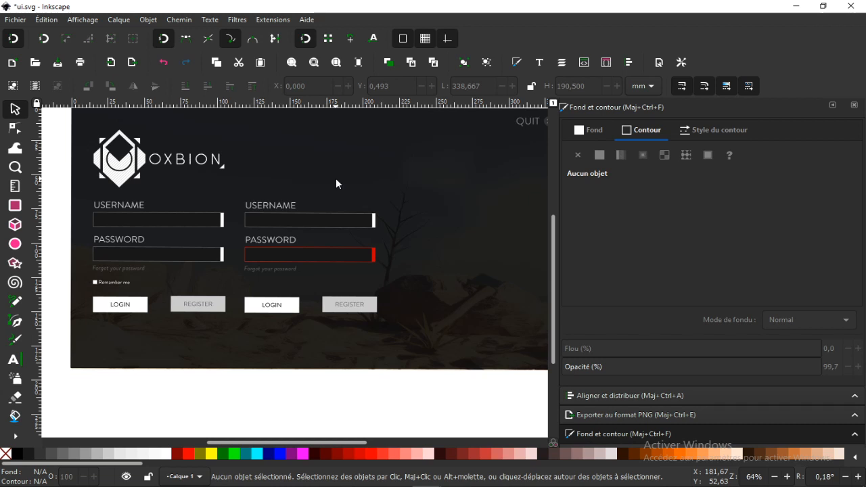
scroll(284, 245, "up", 1, "ctrl")
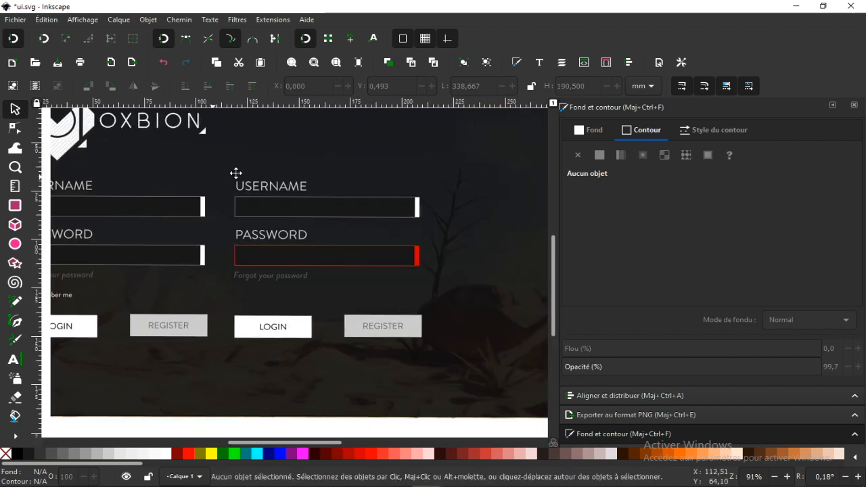
left_click_drag(235, 173, 281, 156)
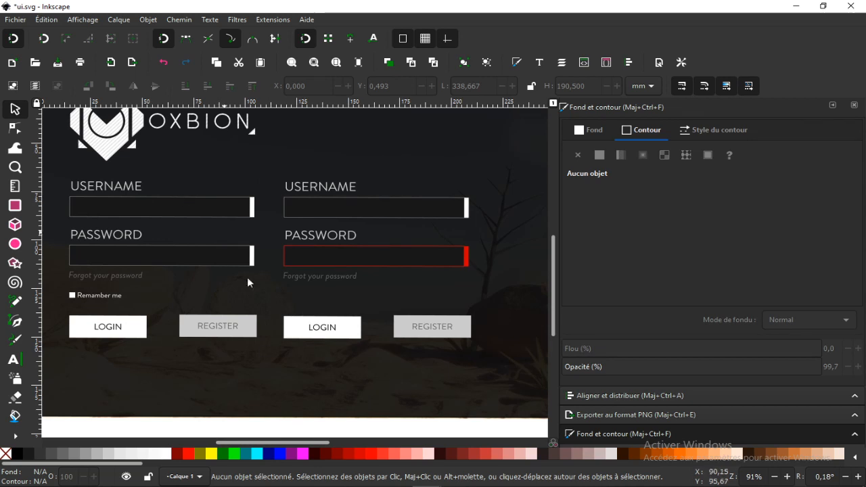
left_click_drag(229, 283, 222, 282)
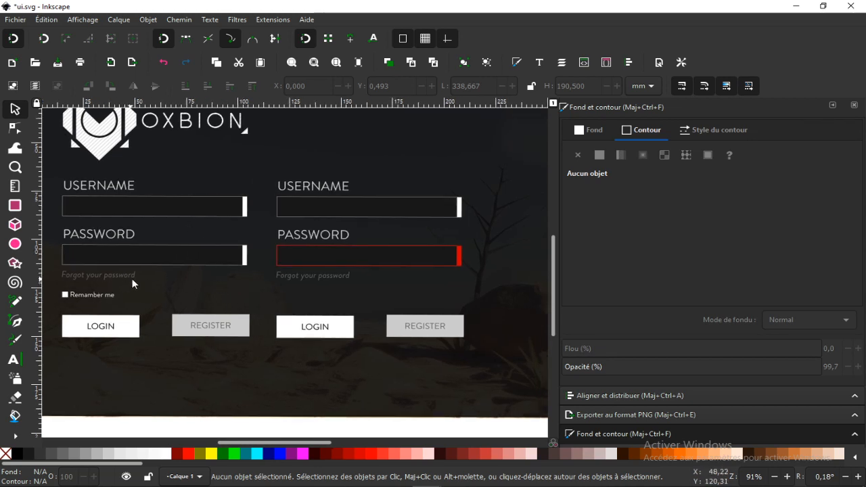
left_click_drag(282, 253, 310, 245)
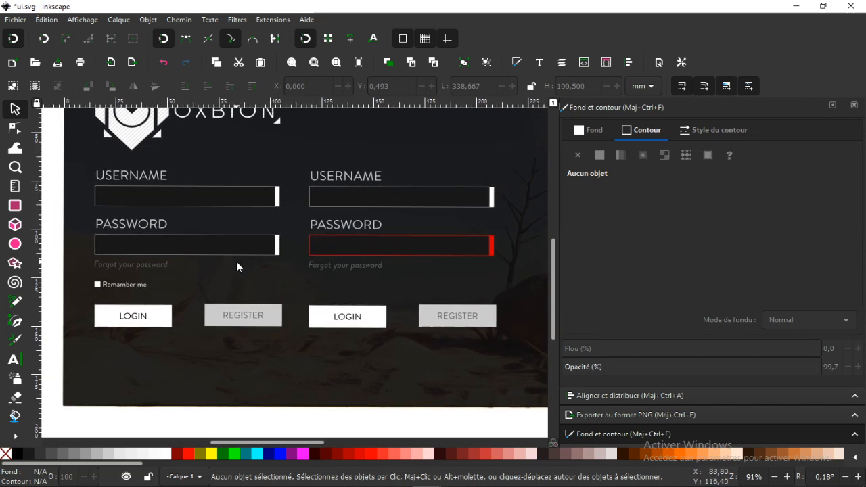
left_click_drag(235, 266, 257, 248)
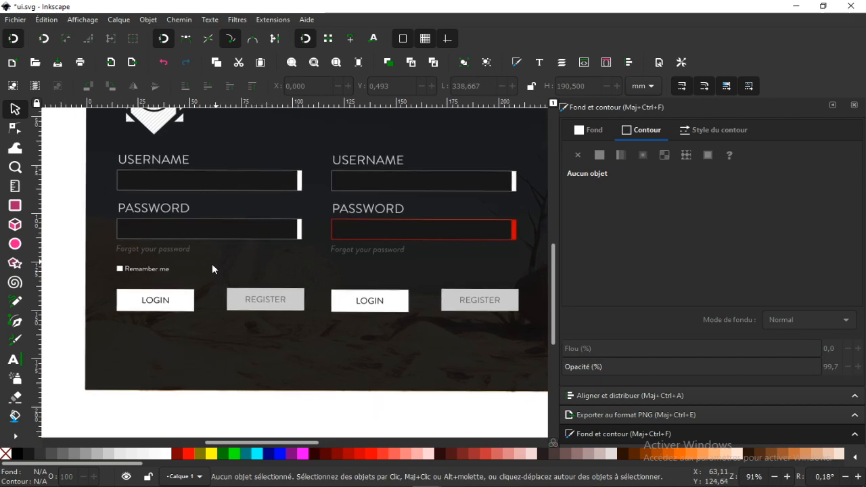
left_click_drag(241, 301, 212, 322)
left_click_drag(268, 280, 246, 295)
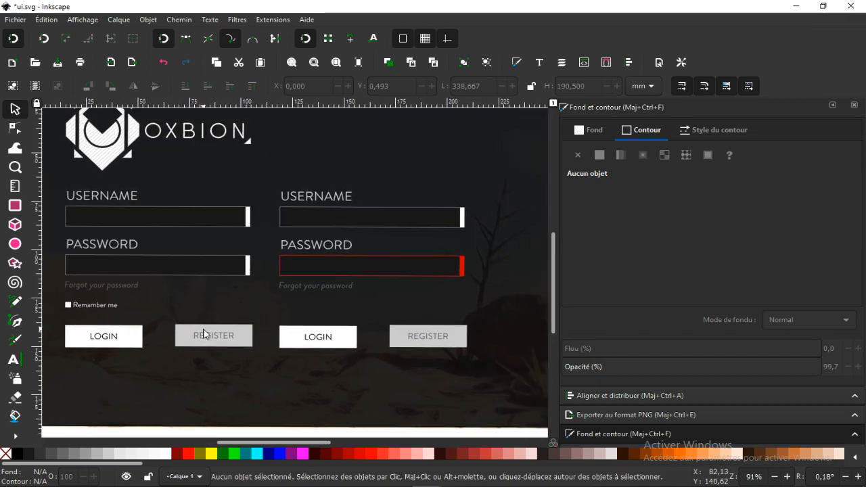
left_click_drag(182, 367, 193, 385)
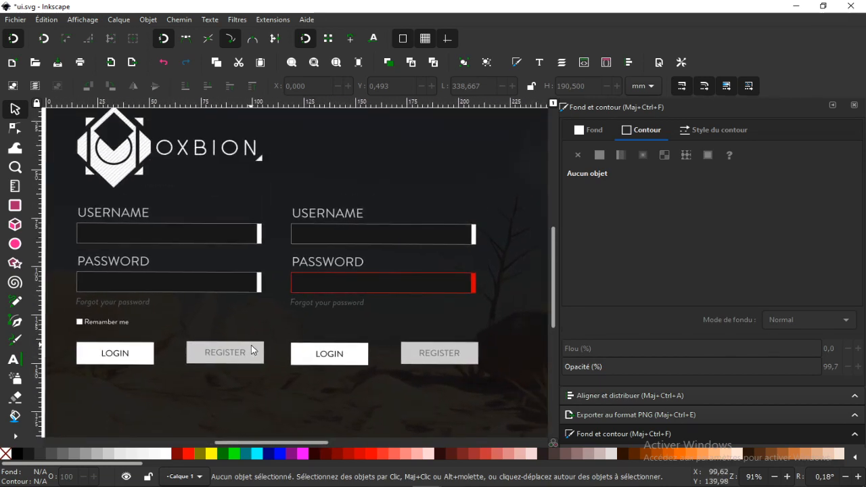
left_click_drag(252, 345, 229, 316)
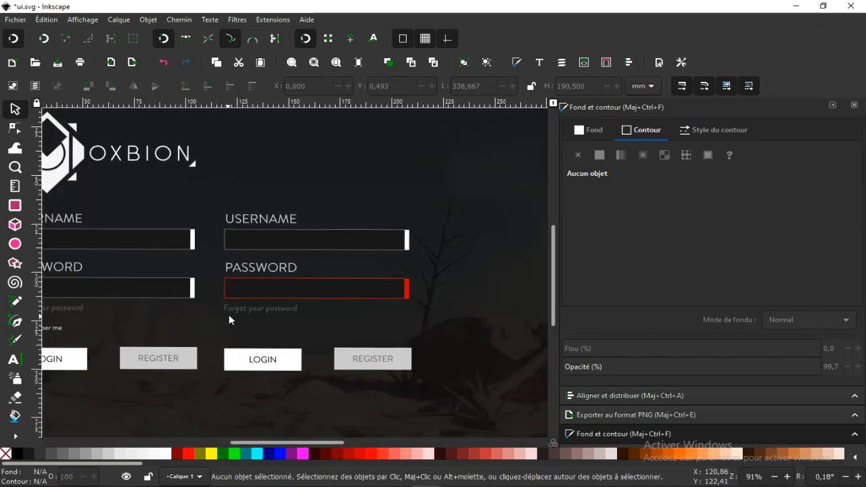
Check the ui_register.svg design, then return to the login mockup in ui.svg
mouse_move(429, 483)
left_click(463, 438)
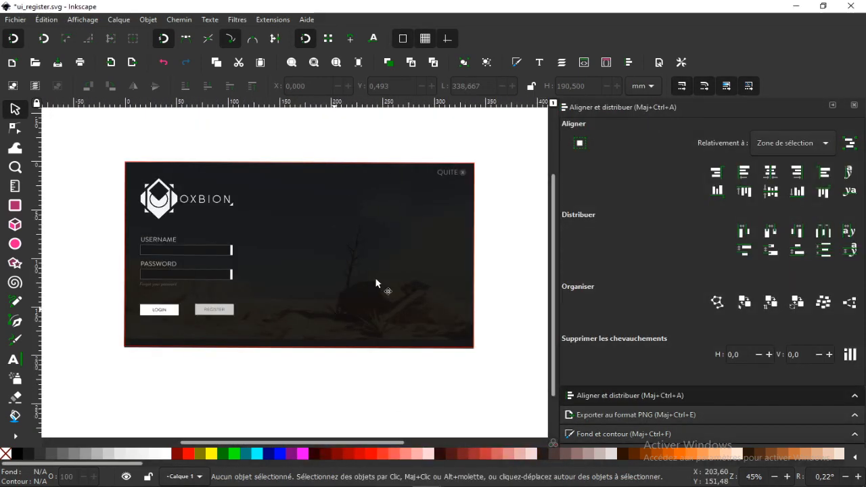
left_click(797, 6)
left_click_drag(251, 168, 309, 158)
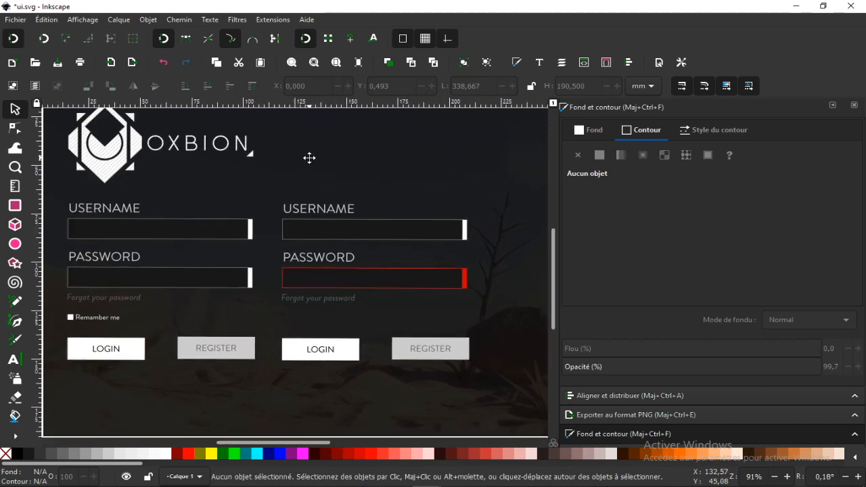
left_click_drag(268, 182, 232, 200)
left_click_drag(311, 180, 285, 215)
Examine the QUIT control at the mockup's upper corner and the red-outlined password form beside the background artwork
scroll(277, 202, "down", 1)
scroll(277, 201, "down", 1)
scroll(419, 185, "up", 2)
scroll(414, 220, "up", 2)
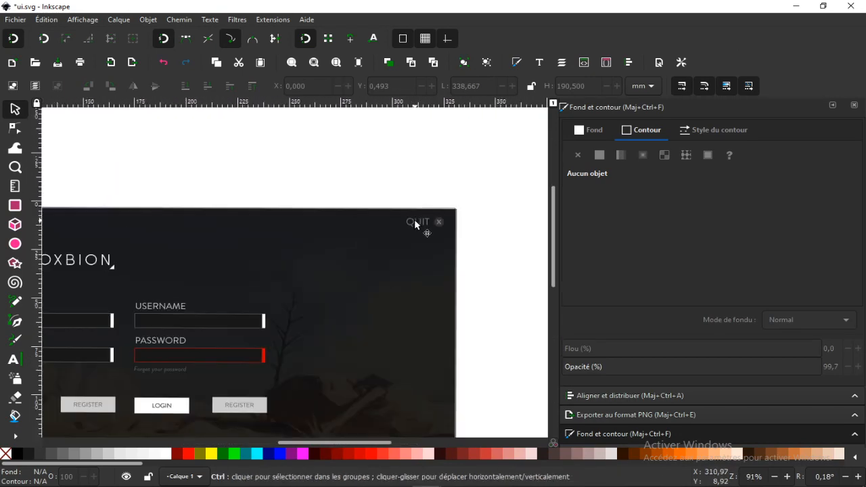
left_click_drag(374, 250, 371, 202)
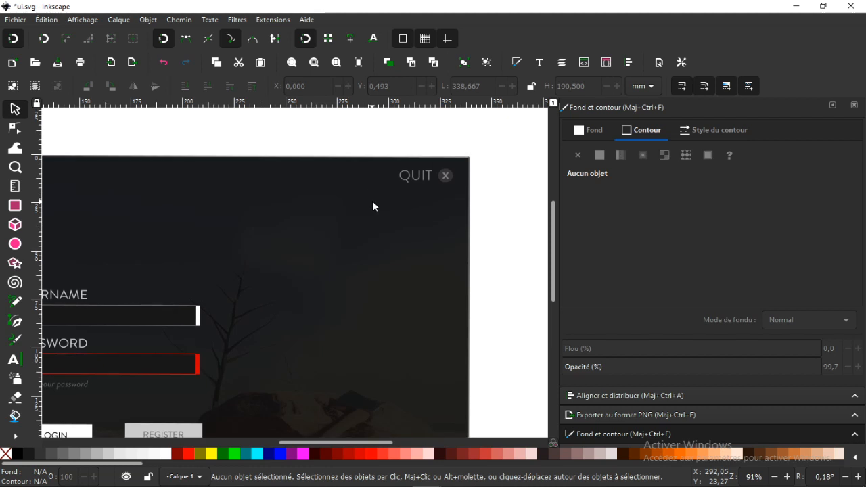
left_click_drag(276, 227, 449, 161)
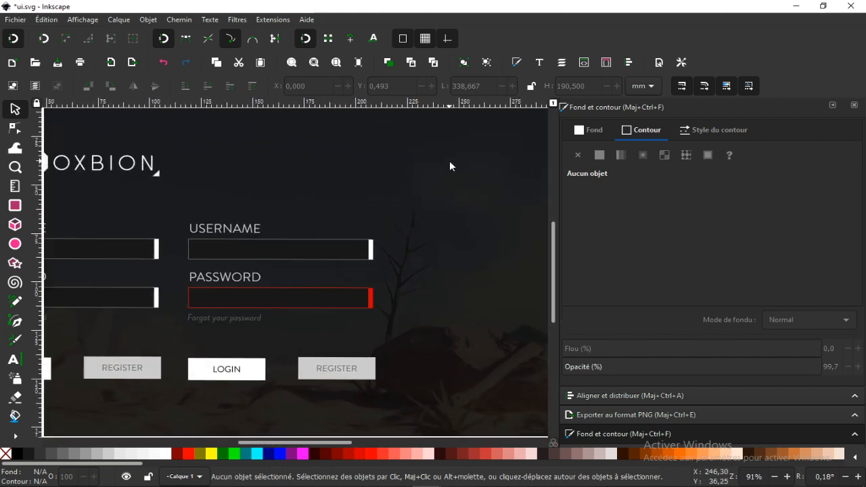
left_click_drag(358, 192, 514, 144)
left_click_drag(422, 167, 332, 156)
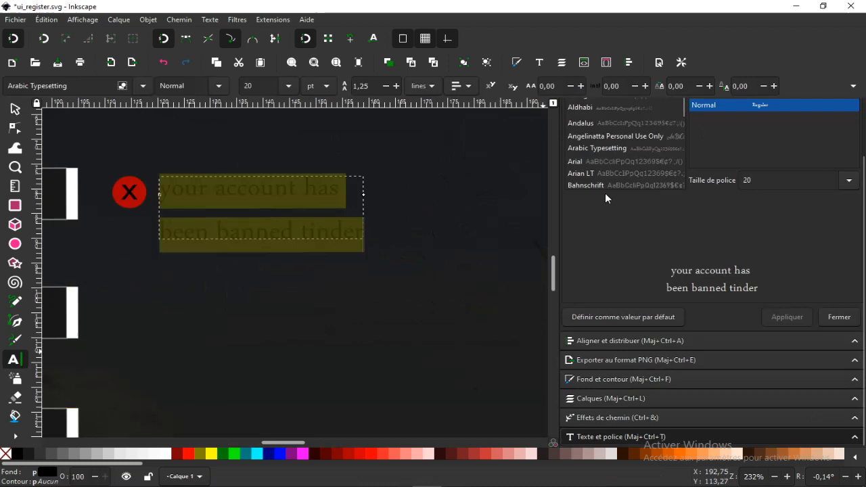
Set the font of the "your account has been banned tinder" message to Bahnschrift
scroll(587, 178, "down", 1)
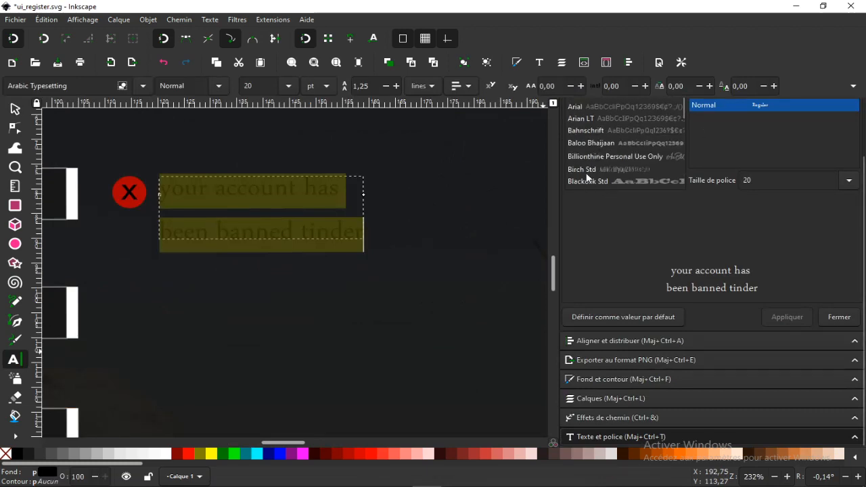
scroll(586, 162, "down", 2)
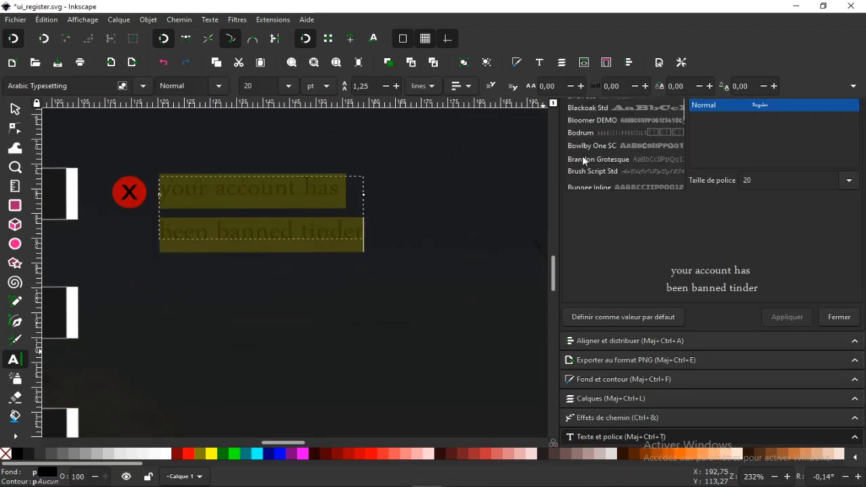
scroll(583, 160, "up", 2)
left_click(587, 132)
left_click(14, 109)
scroll(327, 203, "down", 4)
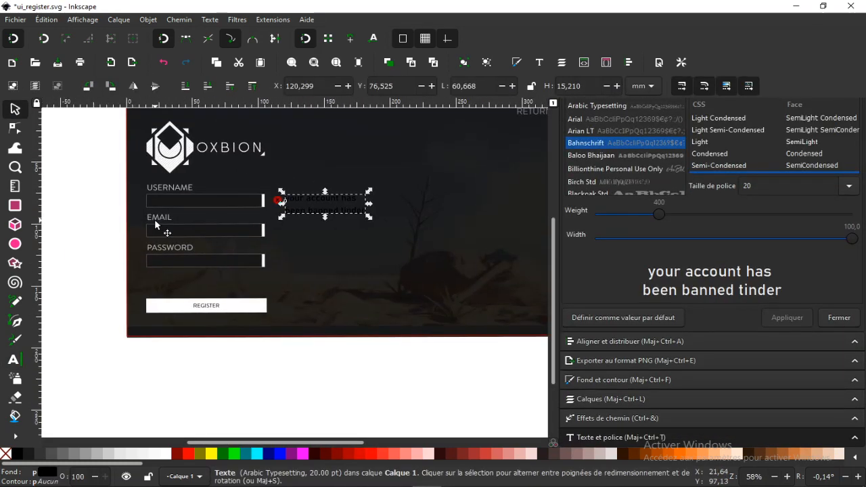
Check the EMAIL label's font and set the banned-account message to Brandon Grotesque
double_click(155, 219)
double_click(158, 219)
left_click(15, 109)
left_click(91, 180)
double_click(336, 197)
key("ctrl+a")
scroll(737, 145, "down", 3)
scroll(649, 146, "down", 4)
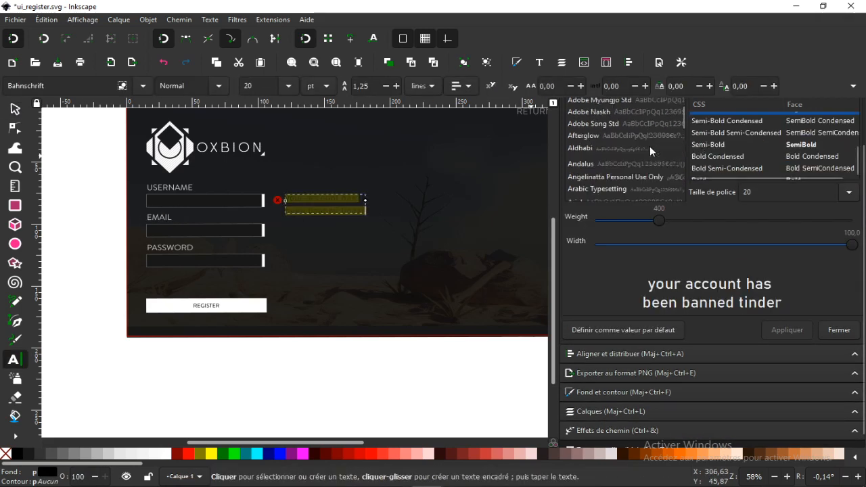
Fill the banned-account message text with red
scroll(649, 150, "down", 8)
left_click(632, 129)
left_click(782, 335)
left_click(15, 109)
scroll(323, 206, "up", 3)
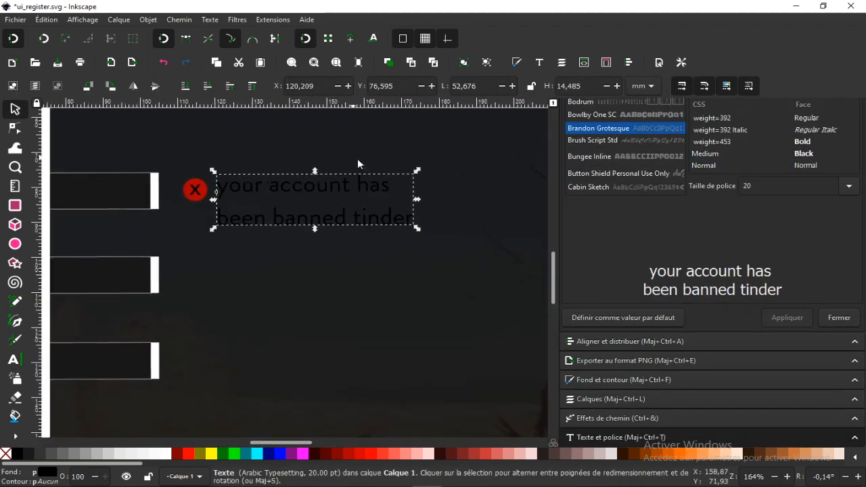
left_click(357, 455)
scroll(347, 343, "down", 2)
left_click(136, 119)
scroll(358, 298, "up", 1)
Delete the "your account has been banned tinder" message next to the red X icon
double_click(351, 255)
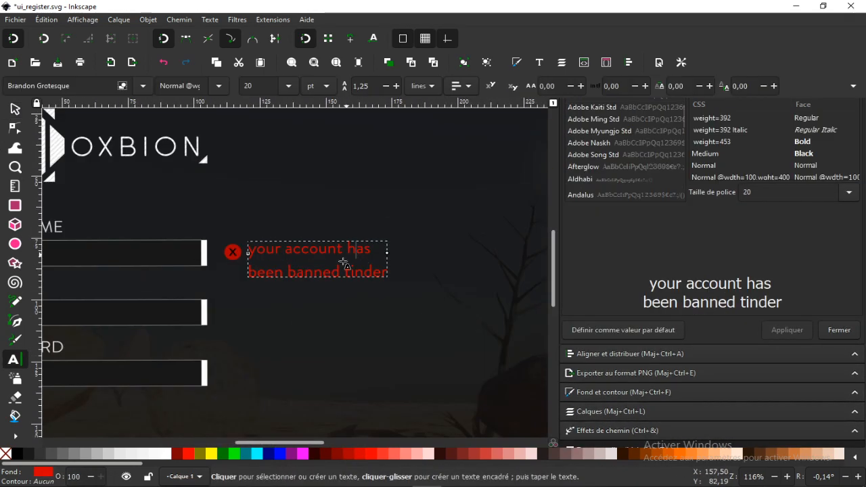
double_click(365, 271)
key("BackSpace")
key("ctrl+a")
key("ctrl+c")
left_click(14, 108)
key("Delete")
Try the text "your account has been banned" beside the red X icon and remove it again
left_click(15, 359)
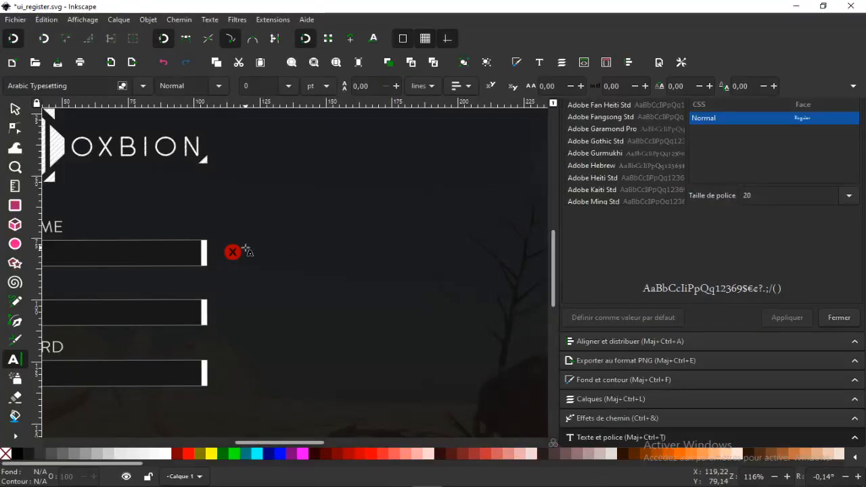
left_click(255, 251)
key("ctrl+v")
left_click(15, 108)
left_click_drag(345, 251, 349, 254)
key("ctrl+z")
left_click(365, 252)
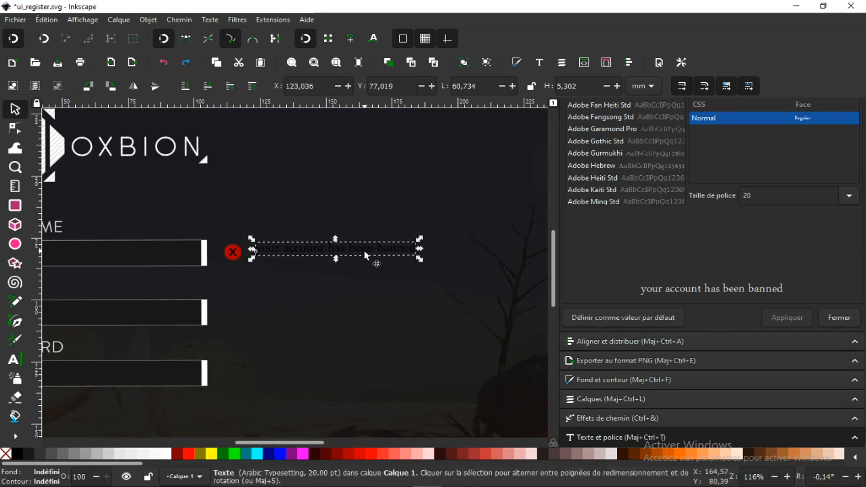
key("Delete")
In Chrome, enter "username of password incorrect" as a search phrase using the suggestion and copy it
scroll(318, 324, "right", 1)
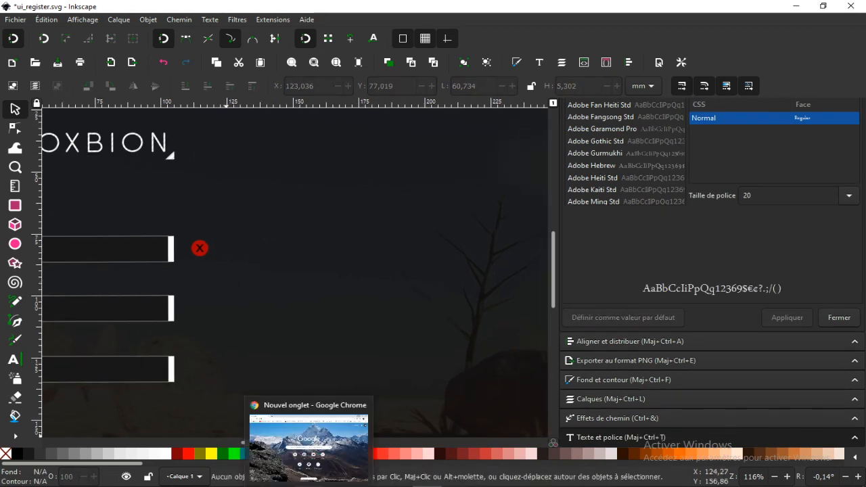
left_click(308, 485)
type("username of passwo")
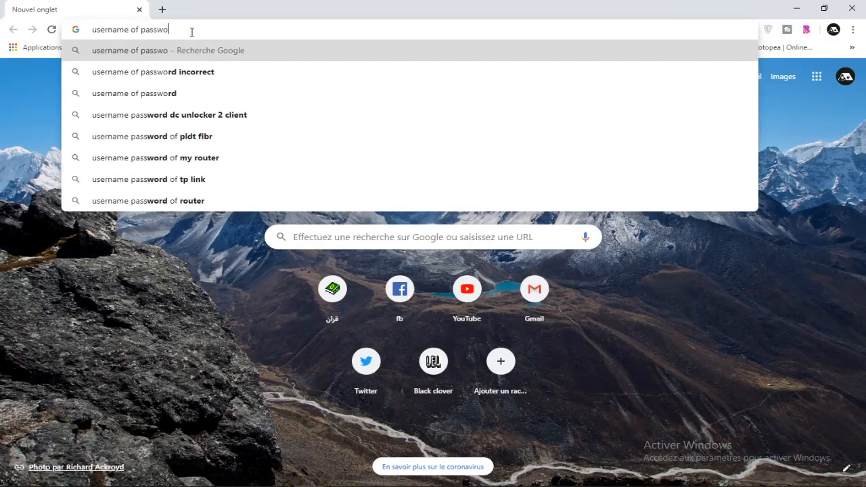
type("r")
key("Down")
key("ctrl+a")
key("ctrl+c")
Paste "username of password incorrect" as a text object in Inkscape beside the red X icon and adjust its position
left_click(796, 8)
left_click(15, 359)
left_click(219, 249)
key("ctrl+v")
left_click(15, 109)
left_click_drag(317, 246, 329, 251)
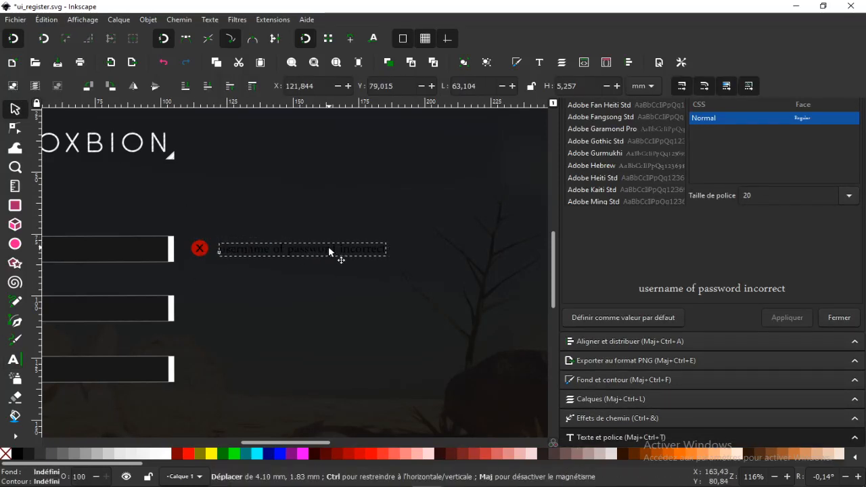
triple_click(328, 246)
scroll(605, 143, "down", 3)
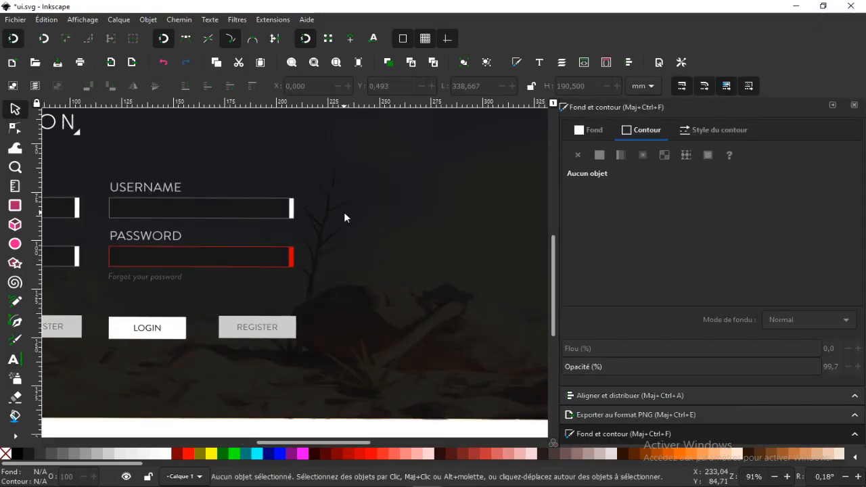
Switch to the ui_register.svg document and delete the X inside the circle beside QUITE
scroll(345, 217, "down", 1)
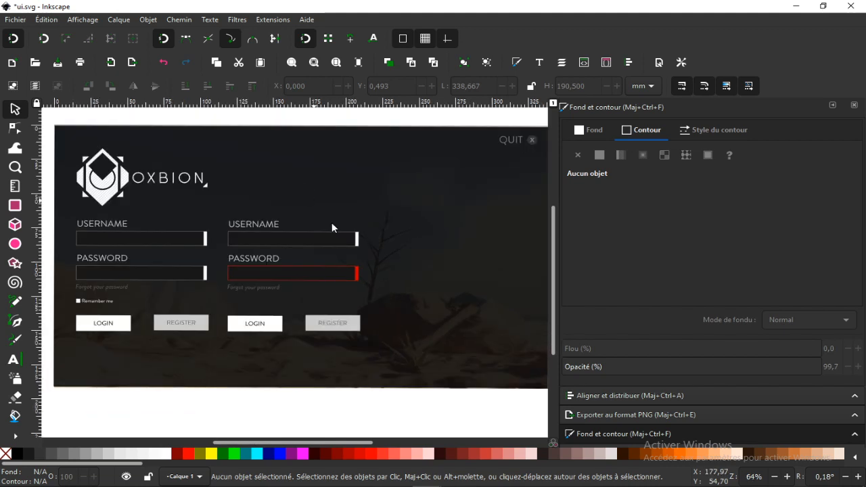
left_click(426, 485)
left_click(460, 443)
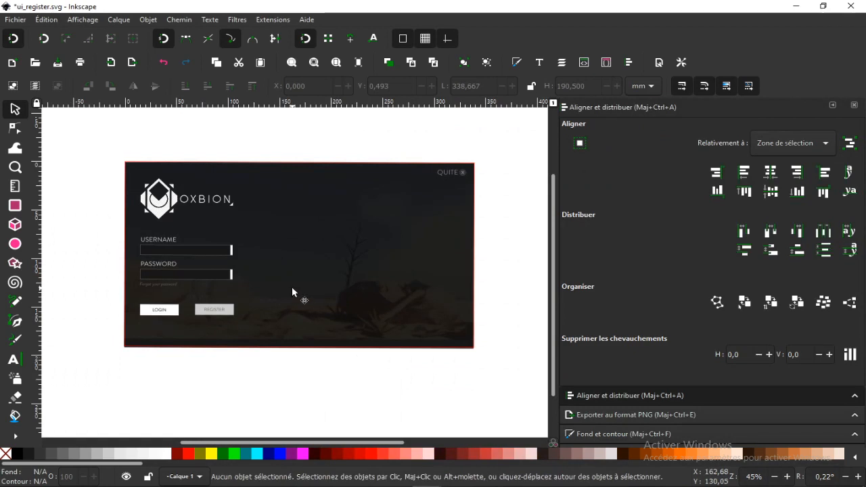
scroll(277, 288, "up", 1)
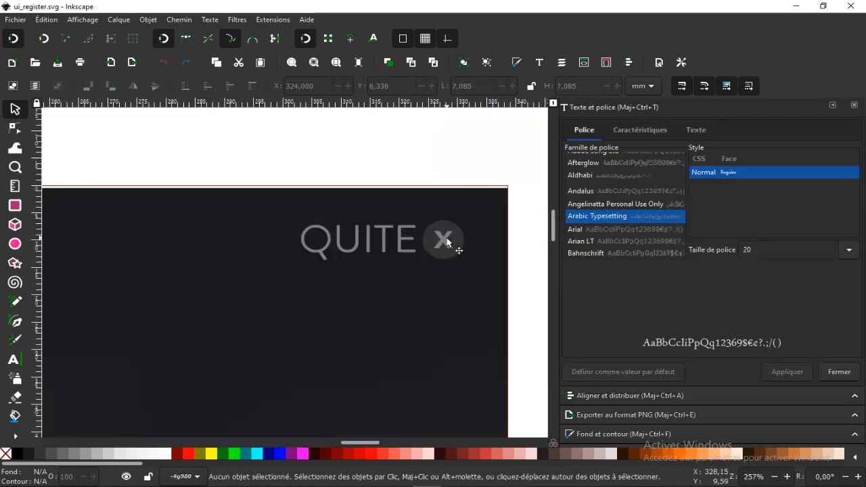
left_click(408, 221)
double_click(451, 226)
left_click(451, 228)
key("Delete")
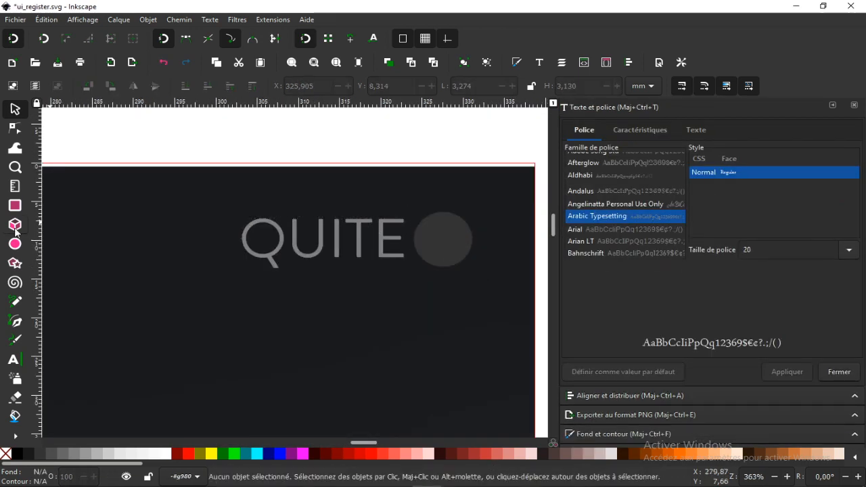
Draw a left-pointing triangle and an overlapping rectangle about 2.3 by 0.9 mm inside the circle beside QUITE to form an arrow
left_click(15, 262)
mouse_move(433, 228)
left_mouse_down()
mouse_move(449, 253)
mouse_move(436, 238)
left_mouse_up()
key("s")
scroll(455, 241, "up", 3)
left_click_drag(333, 231, 353, 232)
left_click_drag(440, 172, 430, 186)
left_click_drag(409, 237, 458, 245)
left_click(15, 204)
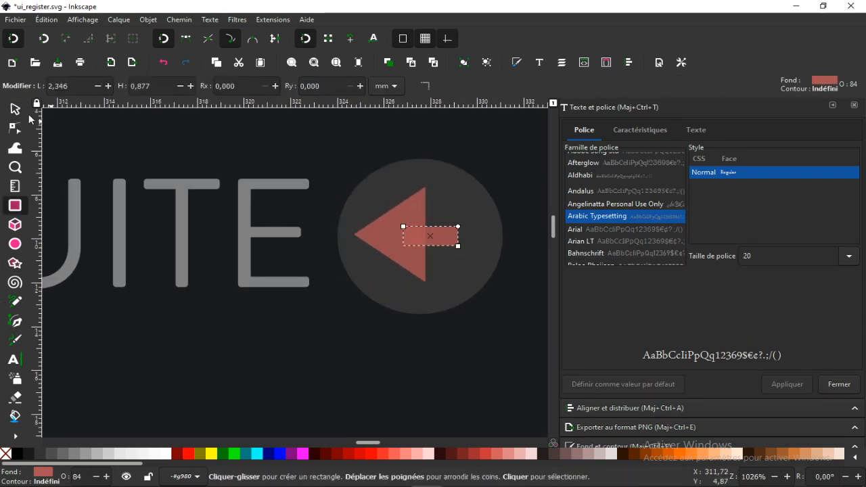
Set the arrow's triangle and rectangle to 100% opacity with a dark grey 4d4d4d fill
left_click(14, 109)
left_click(619, 445)
left_click(399, 233)
left_click_drag(778, 321, 821, 320)
left_click(446, 236, "shift")
left_click(40, 454)
left_click(51, 454)
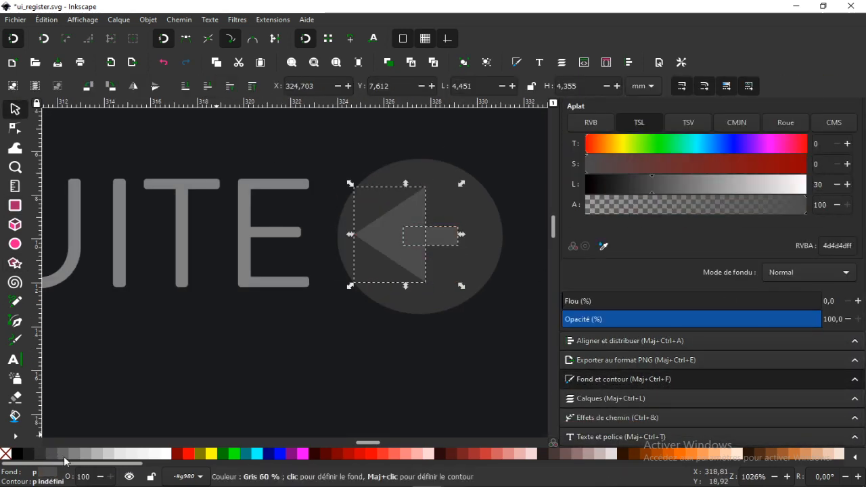
left_click(331, 338)
Make the rectangle that forms the arrow's shaft slightly thicker on its upper and lower edges
left_click(453, 242)
double_click(401, 235)
left_click(447, 233)
left_click_drag(431, 223, 431, 218)
left_click_drag(433, 248, 432, 252)
Group the triangle and rectangle and centre the arrow on its circle both horizontally and vertically
left_click(406, 213, "shift")
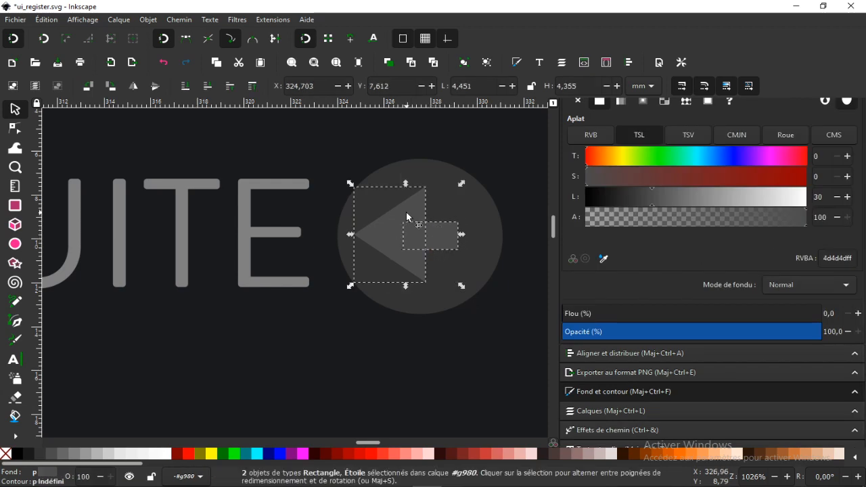
key("ctrl+g")
left_click(441, 172, "shift")
left_click(628, 62)
scroll(420, 166, "up", 5)
scroll(343, 226, "down", 3)
Replace the text QUITE with RETURN and shift it left so it sits beside the arrow icon
double_click(333, 221)
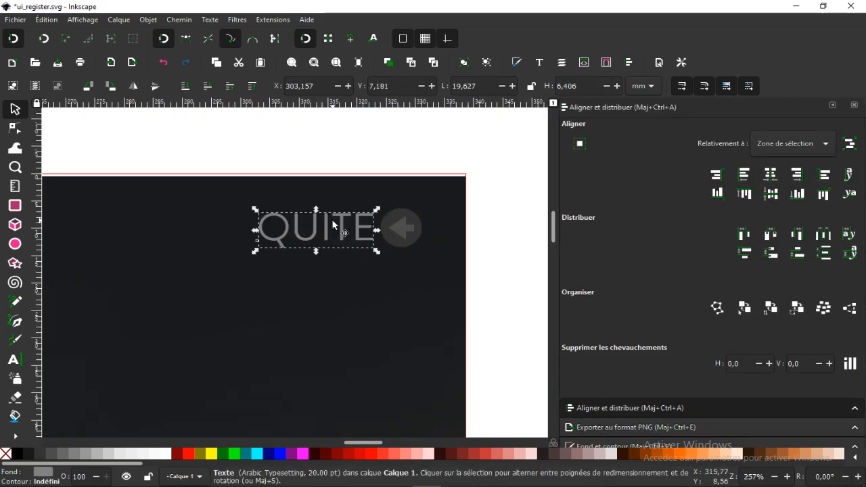
key("ctrl+a")
key("BackSpace")
type("Re")
key("BackSpace")
type("ETURN")
left_click(14, 109)
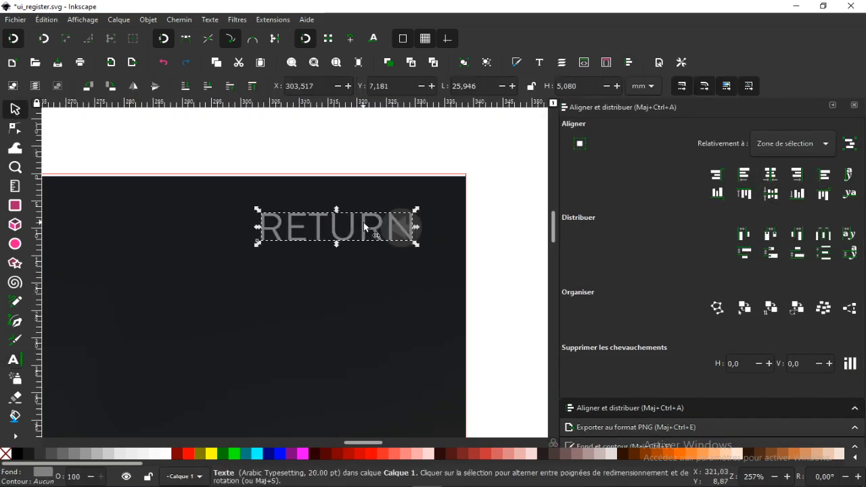
left_click_drag(366, 227, 322, 228)
Enter the arrow icon's group and fill both arrow parts with the grey sampled from the RETURN text
left_click(430, 218)
double_click(401, 226)
double_click(401, 226)
left_click(15, 109)
left_click(395, 224)
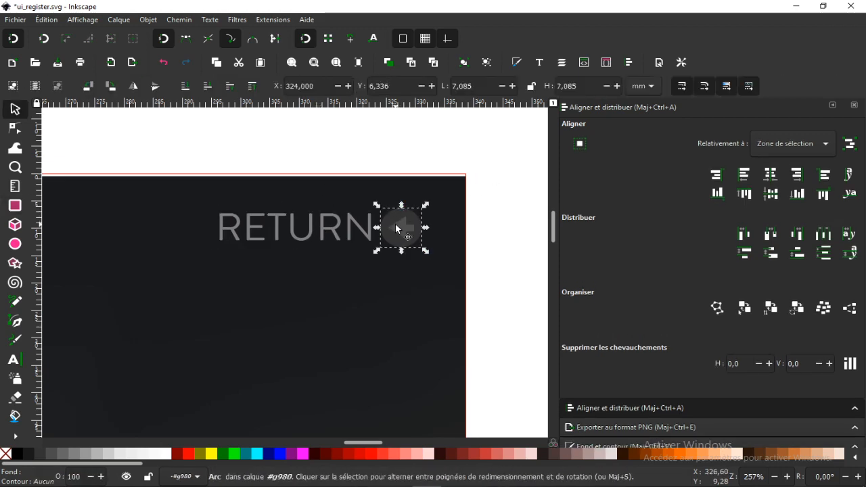
key("Escape")
scroll(394, 228, "up", 2)
left_click(394, 228)
left_click(595, 432)
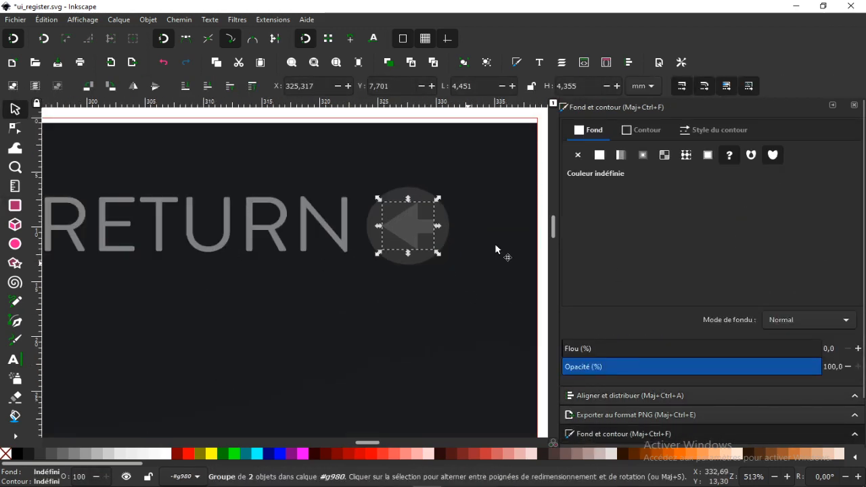
double_click(424, 228)
left_click(424, 227)
left_click(603, 313)
left_click(345, 232)
left_click(399, 229)
left_click(603, 314)
left_click(346, 234)
left_click(386, 274)
Ungroup the LOGIN button below the form fields
scroll(387, 273, "down", 5)
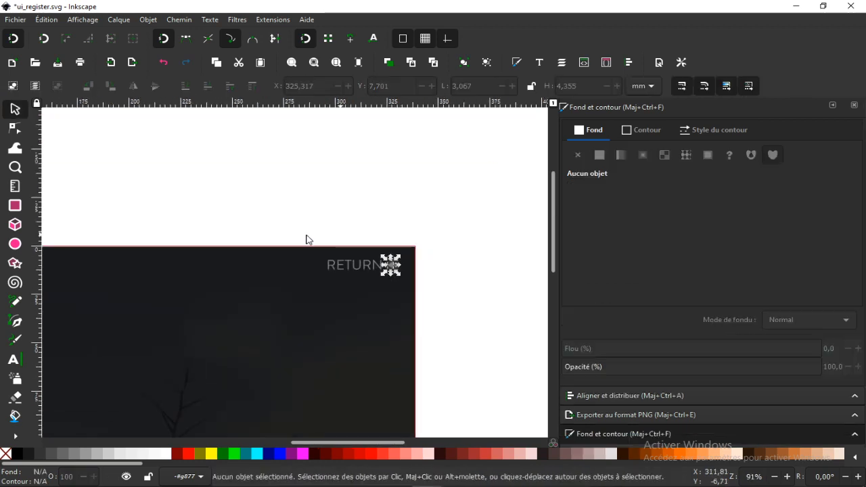
left_click_drag(305, 237, 321, 216)
scroll(315, 218, "down", 1)
left_click_drag(95, 325, 291, 265)
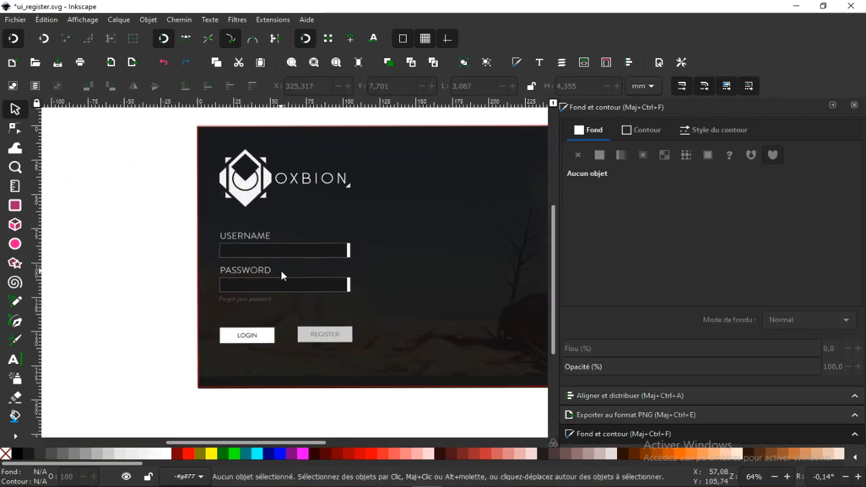
scroll(278, 271, "up", 1)
left_click(268, 364)
key("ctrl+shift+g")
left_click(117, 274)
Ungroup the REGISTER button and make its background rectangle white with 99.5% opacity
left_click(337, 362)
left_click_drag(276, 326, 283, 263)
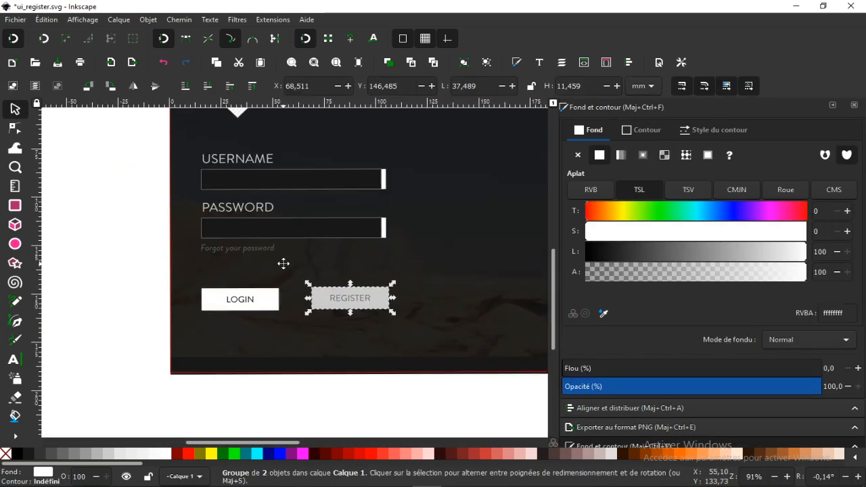
scroll(338, 261, "up", 2)
left_click_drag(341, 347, 325, 311)
key("ctrl+z")
key("ctrl+shift+g")
left_click(313, 305)
left_click(323, 326)
left_click(166, 454)
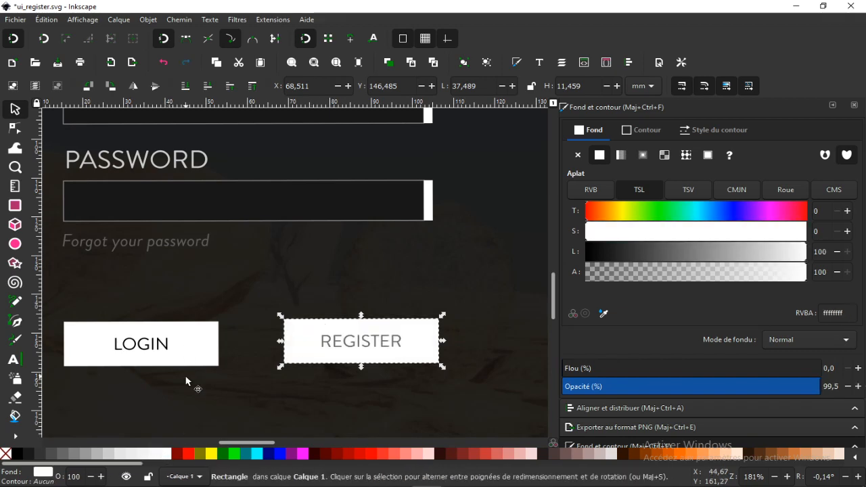
Delete the LOGIN button and stretch the REGISTER background leftward across the form to about 91 mm wide
left_click(168, 353)
key("Delete")
left_click(345, 346)
left_click(365, 345)
left_click(300, 343)
left_click_drag(279, 341, 60, 341)
Centre the REGISTER text horizontally on its widened white background
left_click(364, 345, "shift")
left_click(629, 63)
left_click(772, 174)
left_click(387, 283)
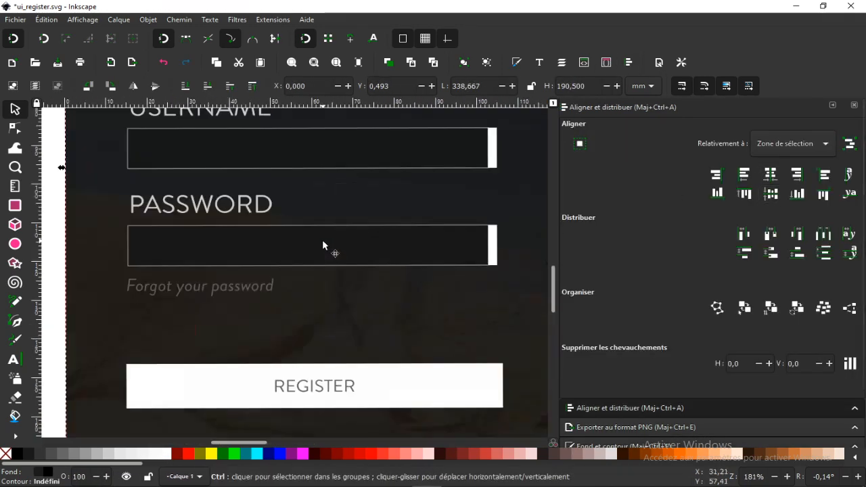
Group the REGISTER text with its white background and move the button lower on the page
scroll(331, 215, "down", 2)
scroll(311, 278, "up", 2)
left_click(353, 325)
left_click(399, 320, "shift")
key("ctrl+g")
scroll(399, 319, "down", 2)
left_click_drag(399, 315, 403, 344)
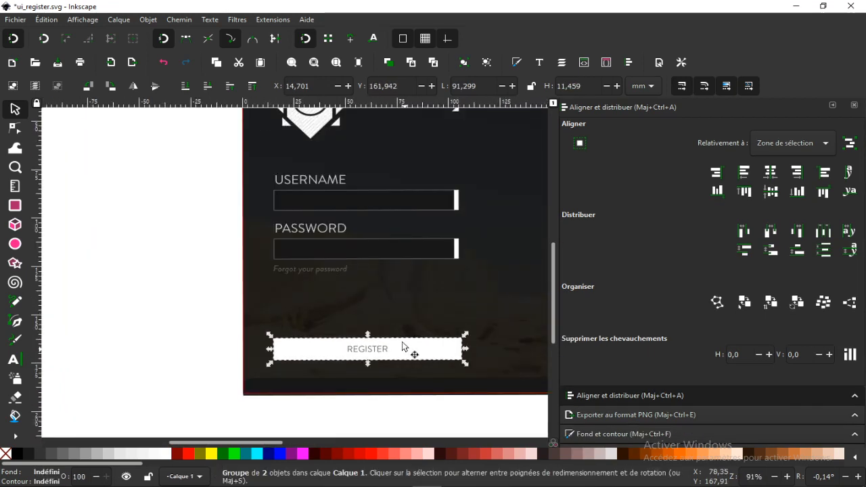
Delete the "Forgot your password" text and undo the accidental shift of the background image
scroll(338, 222, "up", 1)
left_click(323, 286)
key("ctrl+shift+g")
left_click(317, 291)
key("Delete")
left_click_drag(239, 214, 245, 224)
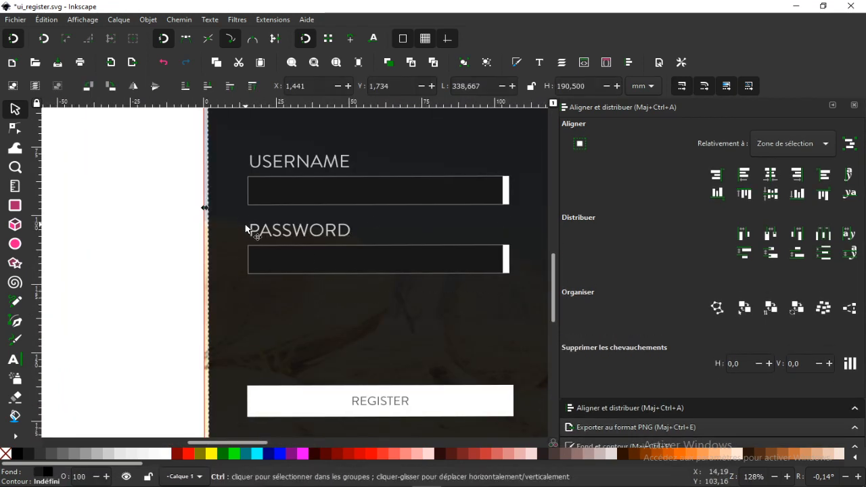
key("ctrl+z")
left_click(277, 231)
left_click(352, 258, "shift")
left_click(506, 254, "shift")
key("ctrl+shift+g")
left_click_drag(339, 229, 297, 216)
scroll(332, 203, "down", 2)
scroll(324, 203, "up", 1)
key("ctrl+z")
Move the USERNAME label, its input box and white end marker up together toward the logo
left_click(433, 253)
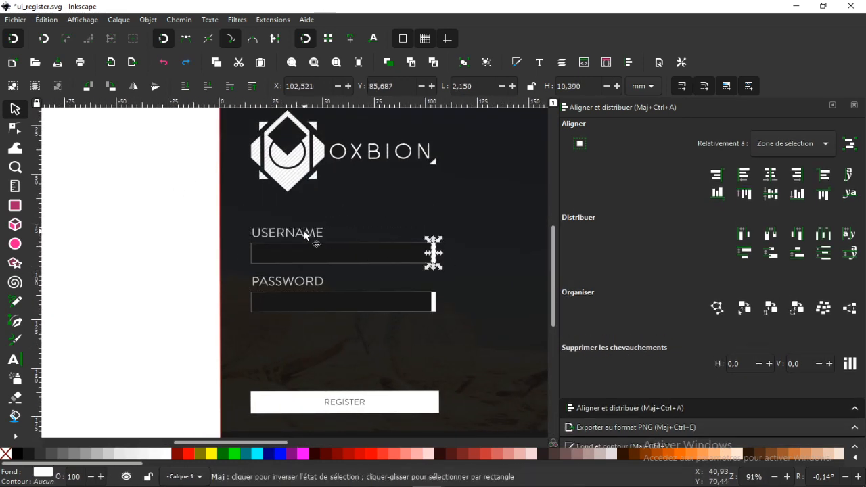
left_click(303, 232, "shift")
left_click(380, 250, "shift")
left_click_drag(381, 250, 381, 231)
Move the PASSWORD label, its input box and white end marker down together and duplicate them
left_click(304, 281)
left_click(379, 302, "shift")
left_click(433, 305, "shift")
left_click_drag(295, 283, 296, 317)
key("ctrl+d")
left_click(155, 262)
scroll(121, 253, "down", 1)
scroll(112, 255, "up", 1)
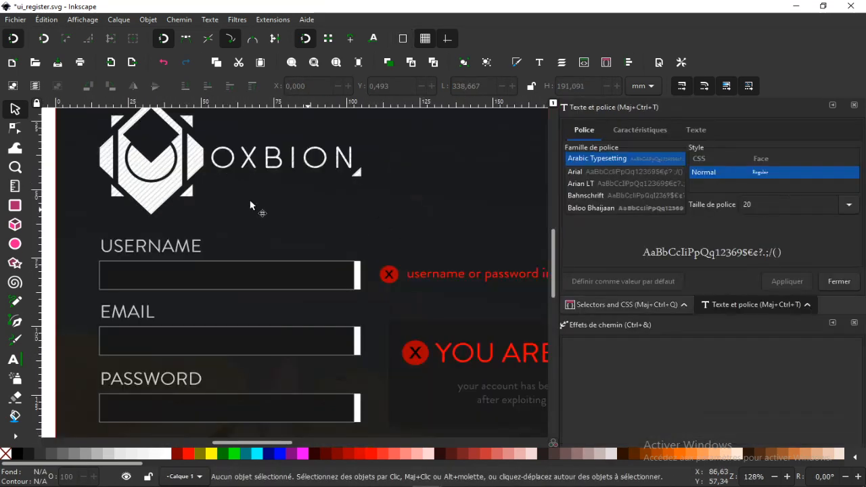
Select the USERNAME input box with its white end marker and open the file chooser for a PNG export
scroll(257, 210, "down", 4)
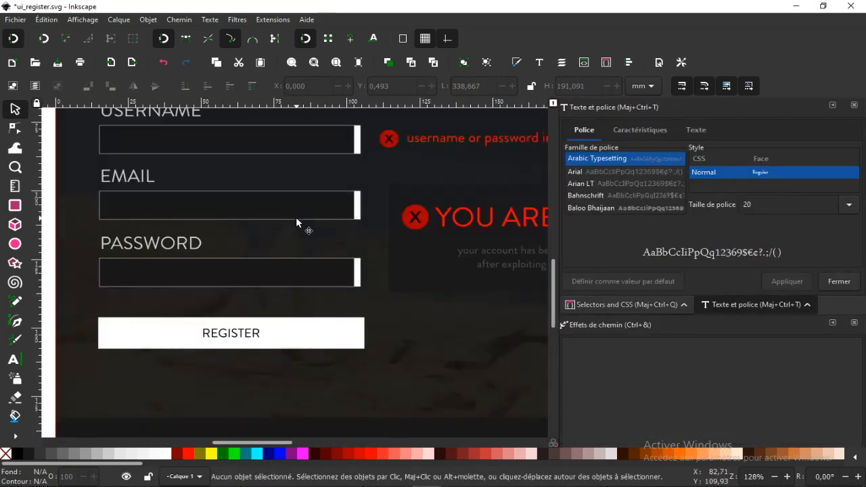
scroll(296, 217, "up", 3)
left_click(313, 220)
left_click(359, 227, "shift")
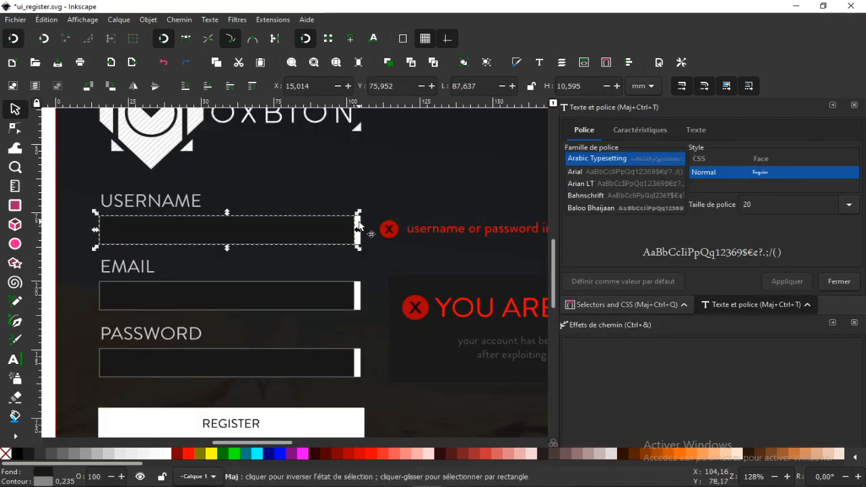
left_click_drag(344, 178, 305, 165)
scroll(647, 345, "down", 5)
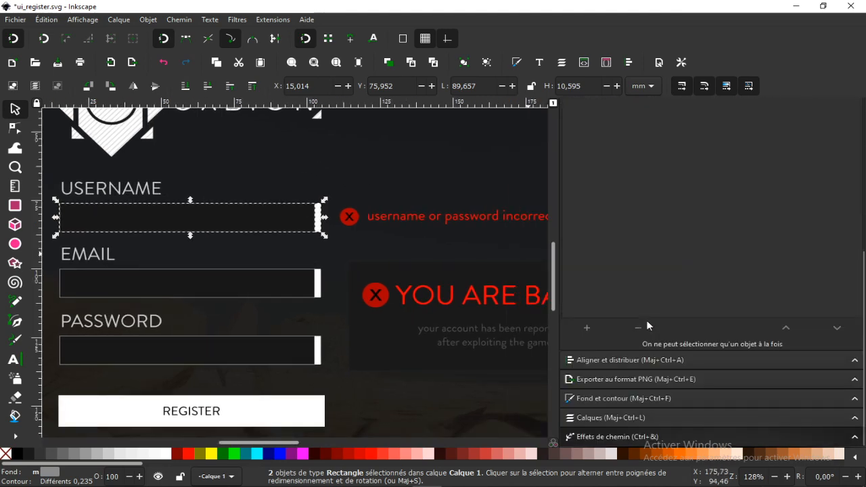
left_click(580, 379)
left_click(825, 268)
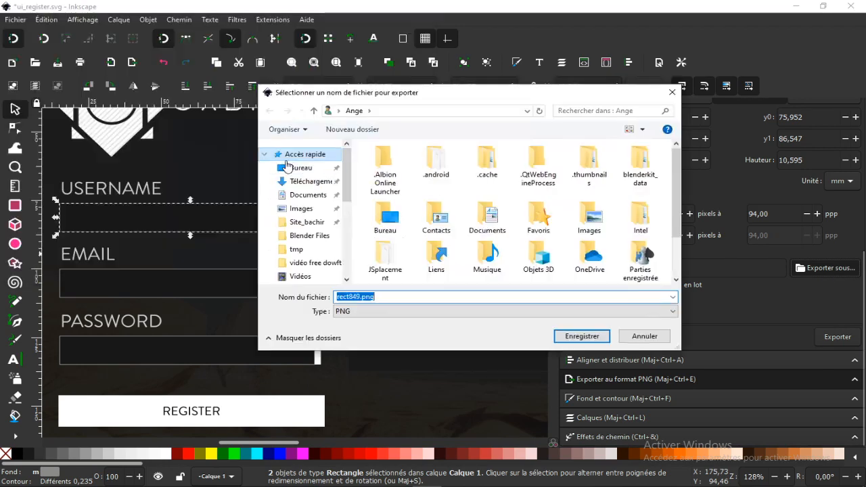
Choose the Ficher folder on the Bureau as the export destination and begin the file name with "in"
left_click(298, 168)
scroll(492, 214, "down", 10)
scroll(492, 214, "up", 5)
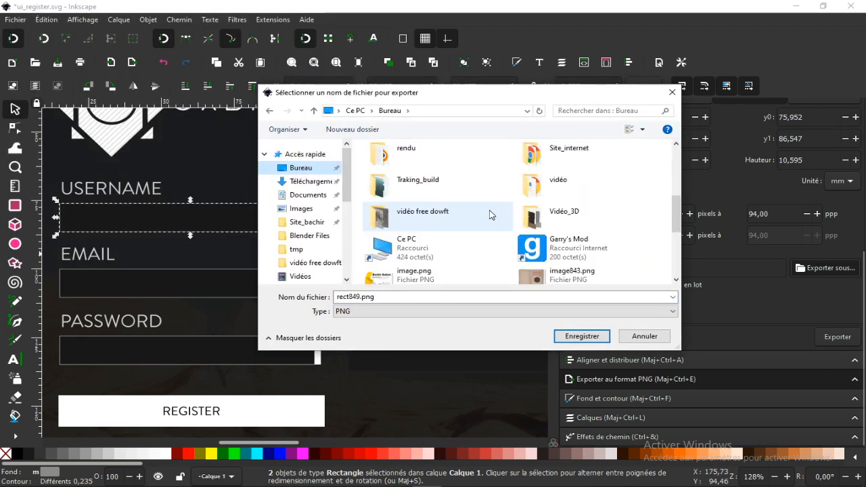
left_click(453, 214)
scroll(453, 214, "up", 5)
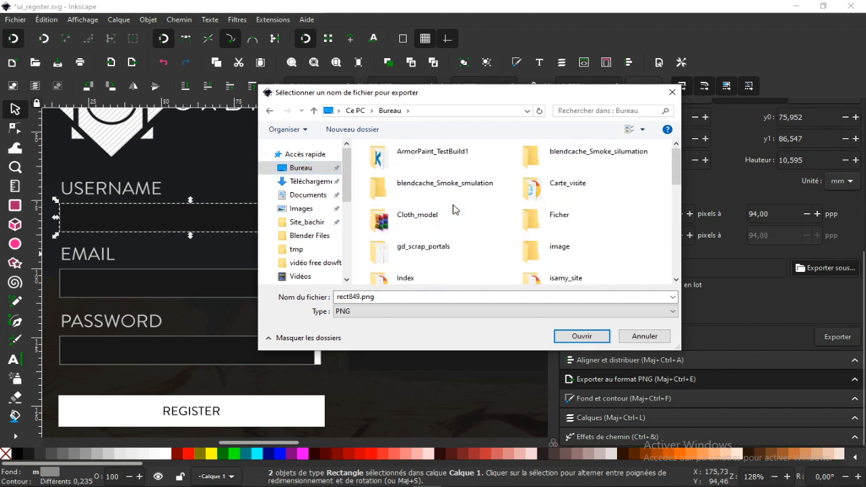
double_click(572, 223)
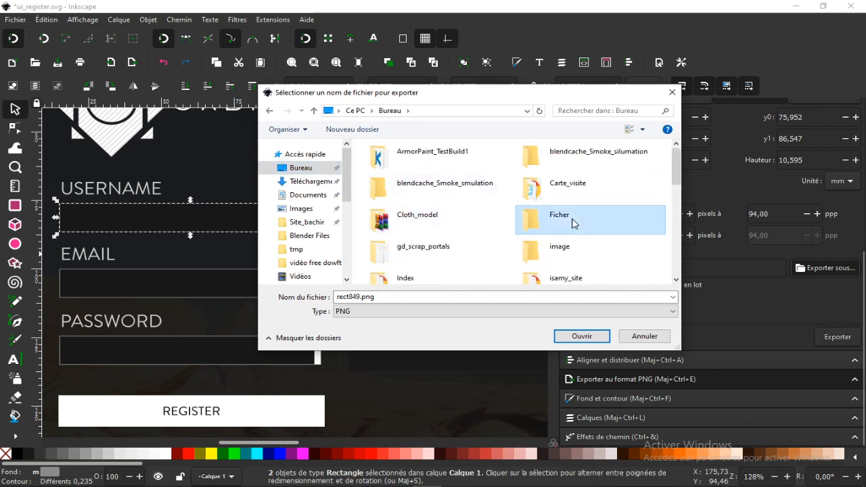
left_click(428, 297)
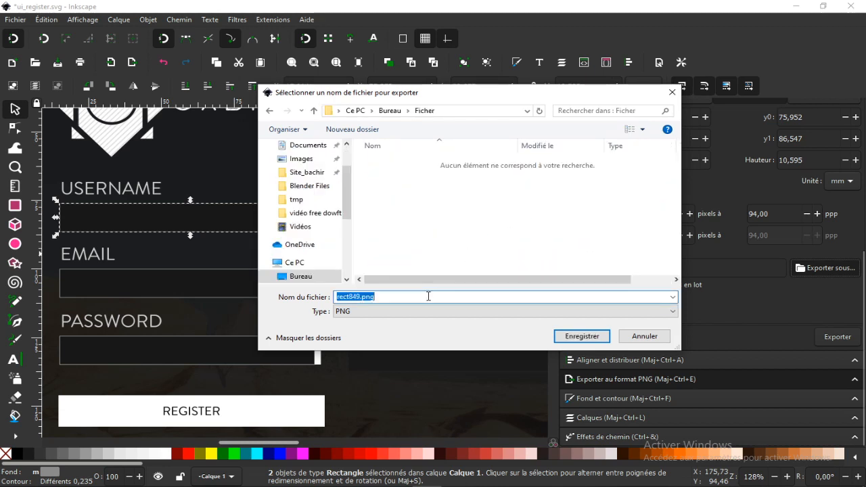
type("in")
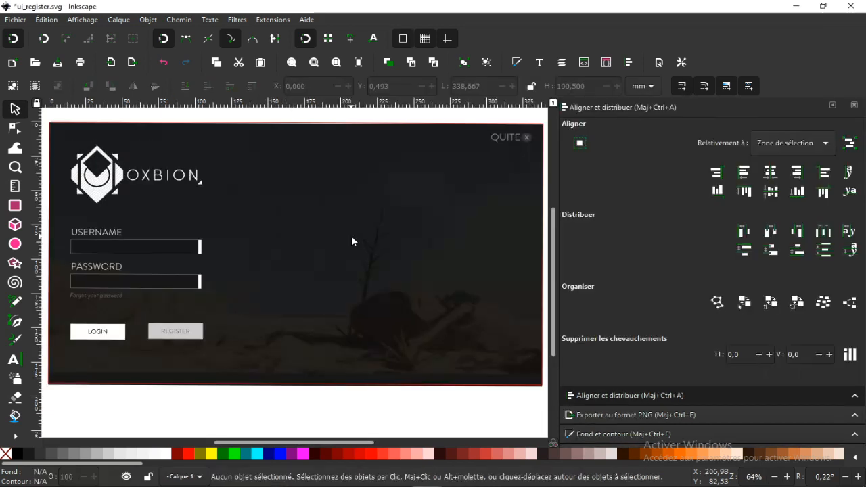